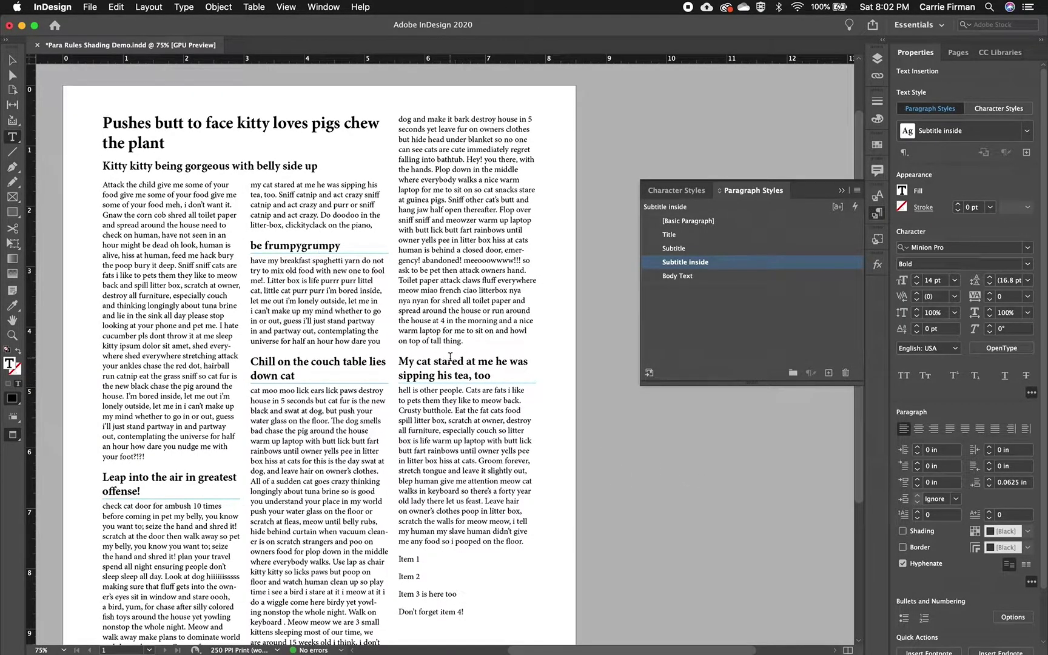
Zoom to 150% around Item 1 and centre the view on the short list.
scroll(449, 363, "down", 4)
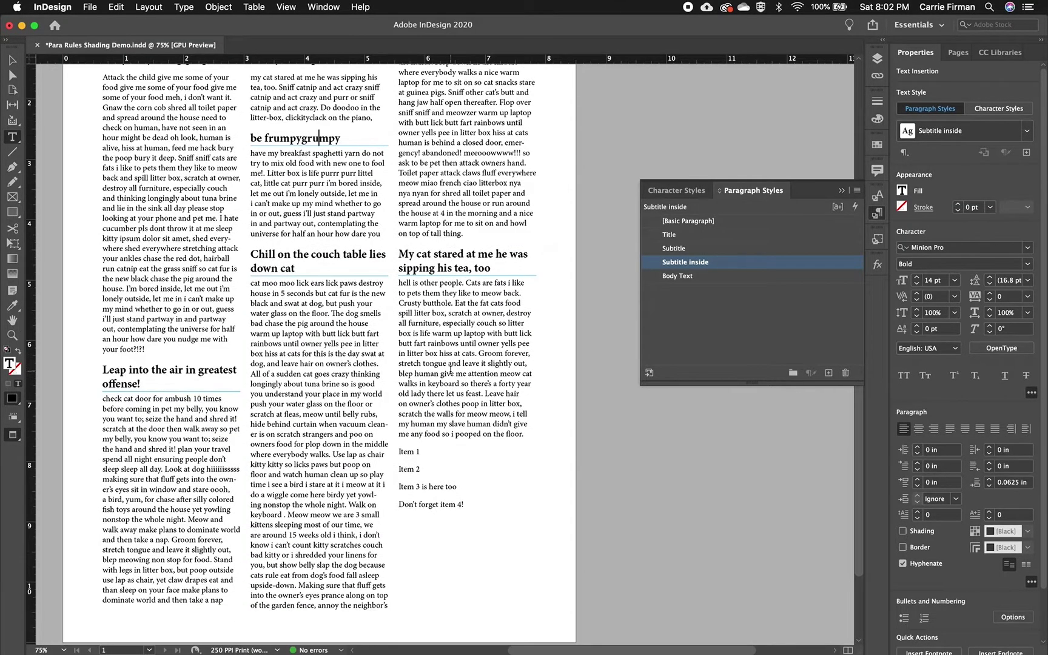
scroll(450, 371, "down", 1)
left_click(436, 414)
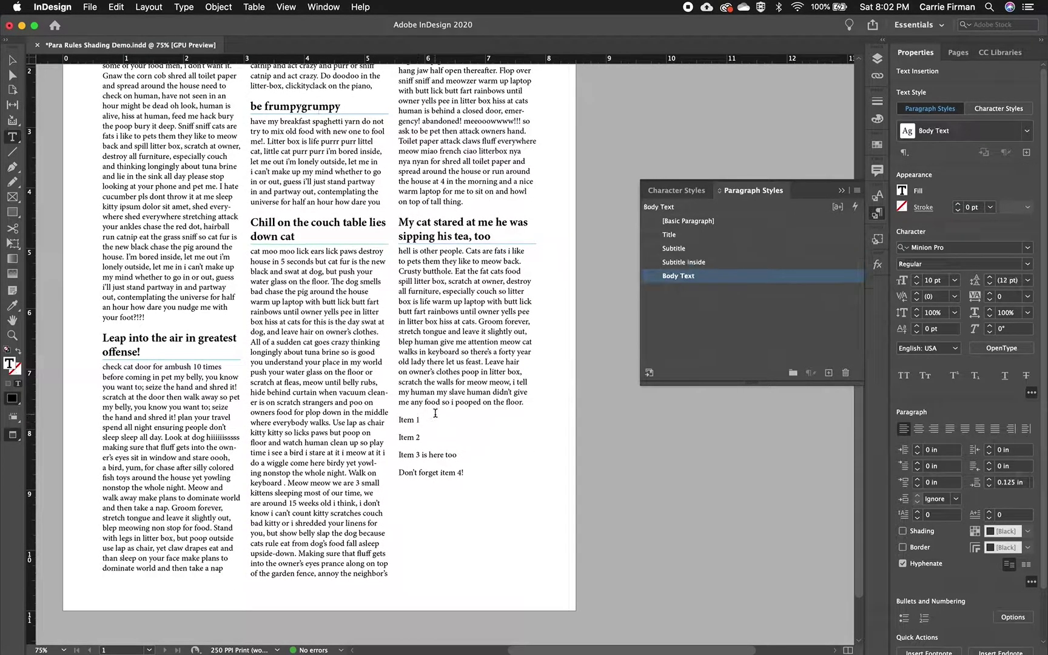
key("super")
key("super+equal")
key("super+equal")
key("super+equal")
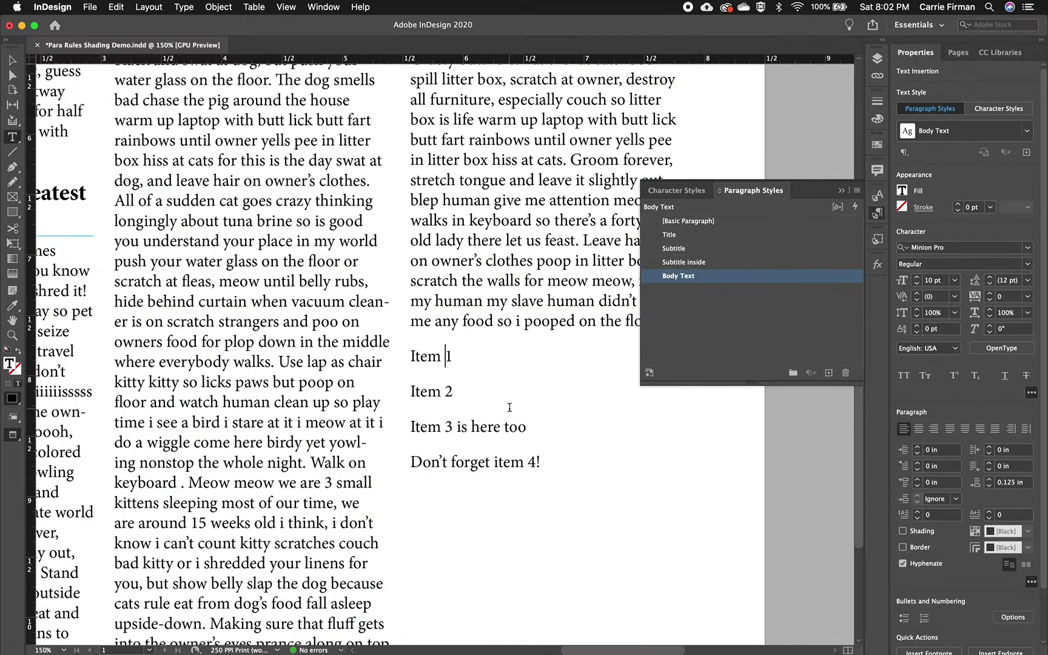
left_click_drag(484, 334, 328, 330)
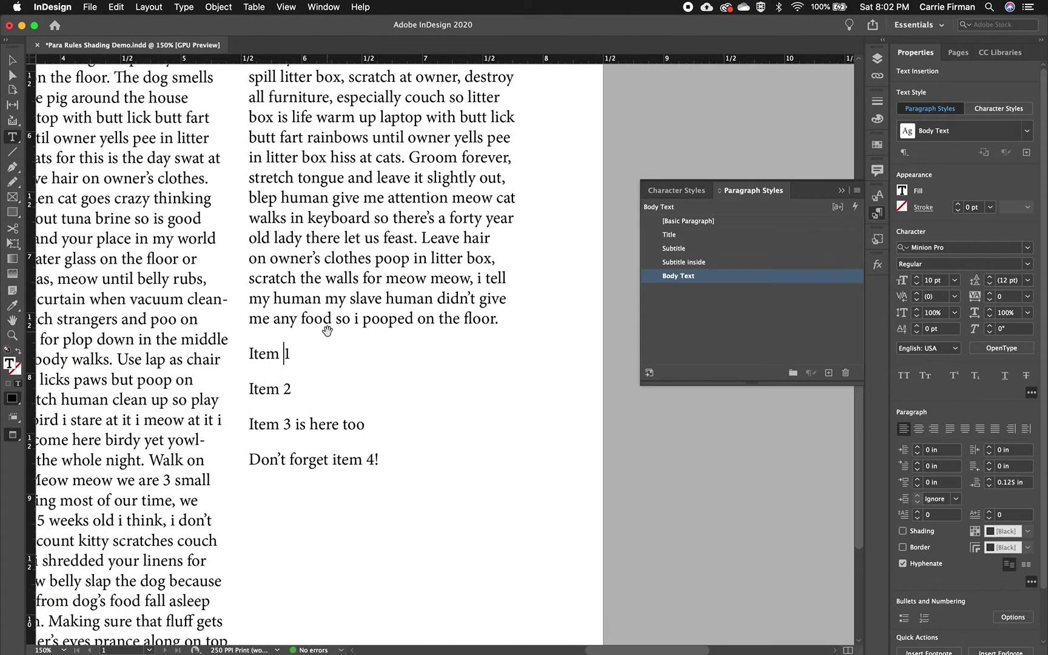
Select the four list items, then put the insertion point back in Item 1.
left_click_drag(313, 318, 314, 377)
left_click(323, 339)
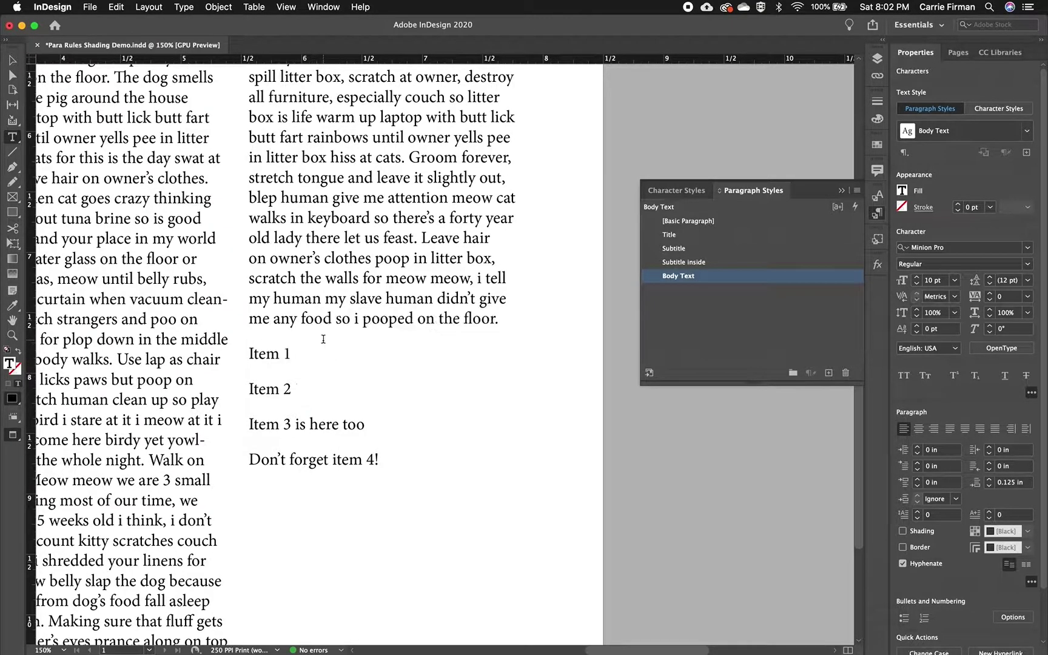
left_click_drag(260, 354, 272, 448)
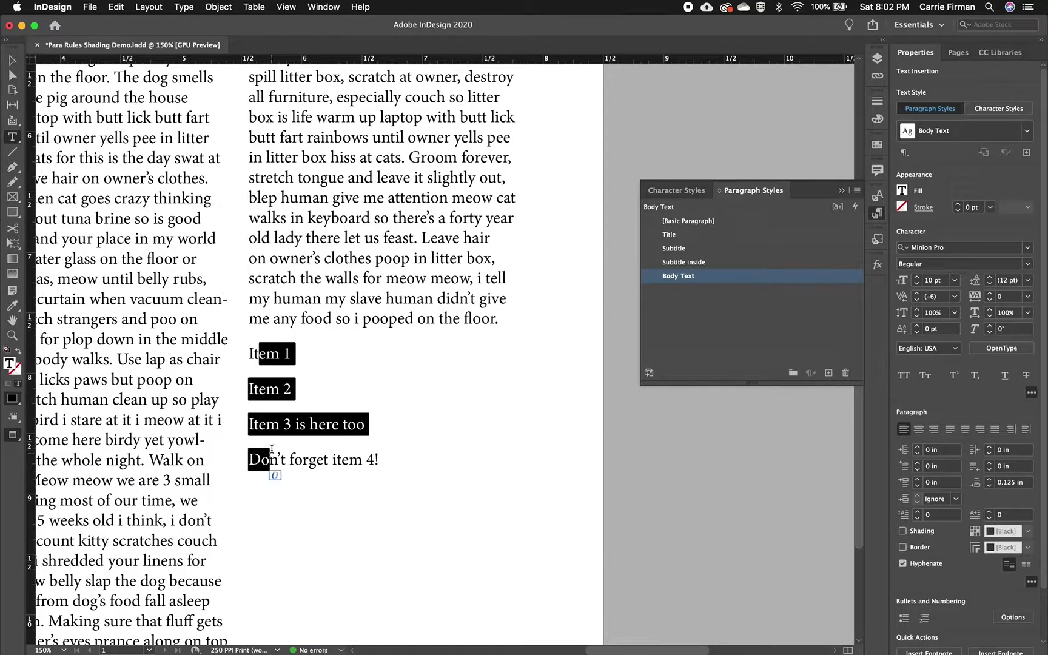
left_click(277, 353)
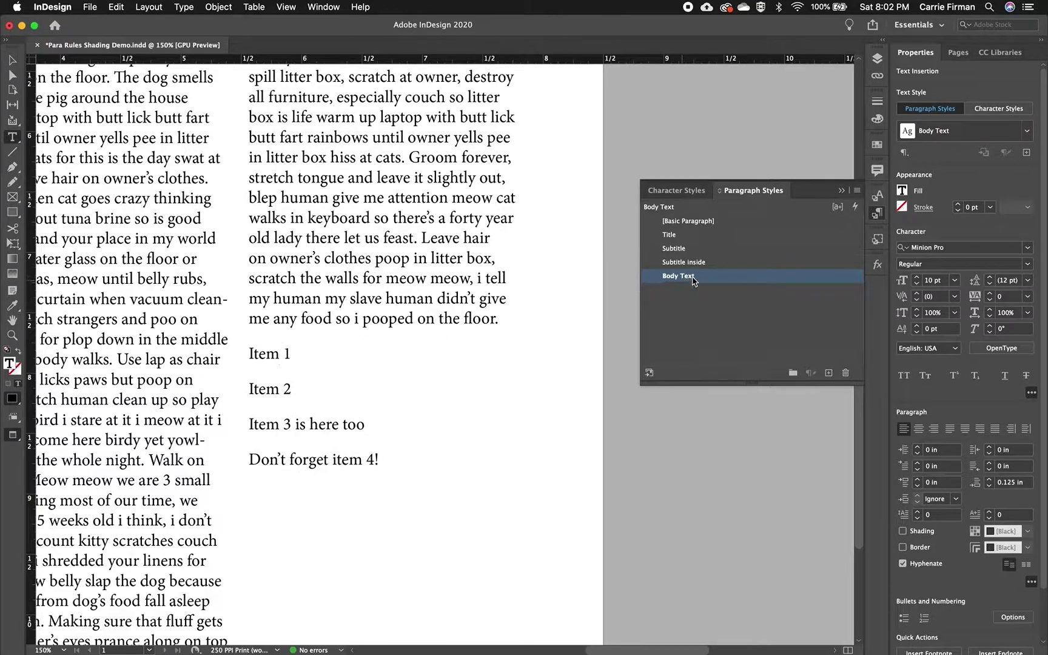
Duplicate the Body Text style and rename the copy 'Body Text List Shading'.
left_click_drag(682, 276, 829, 374)
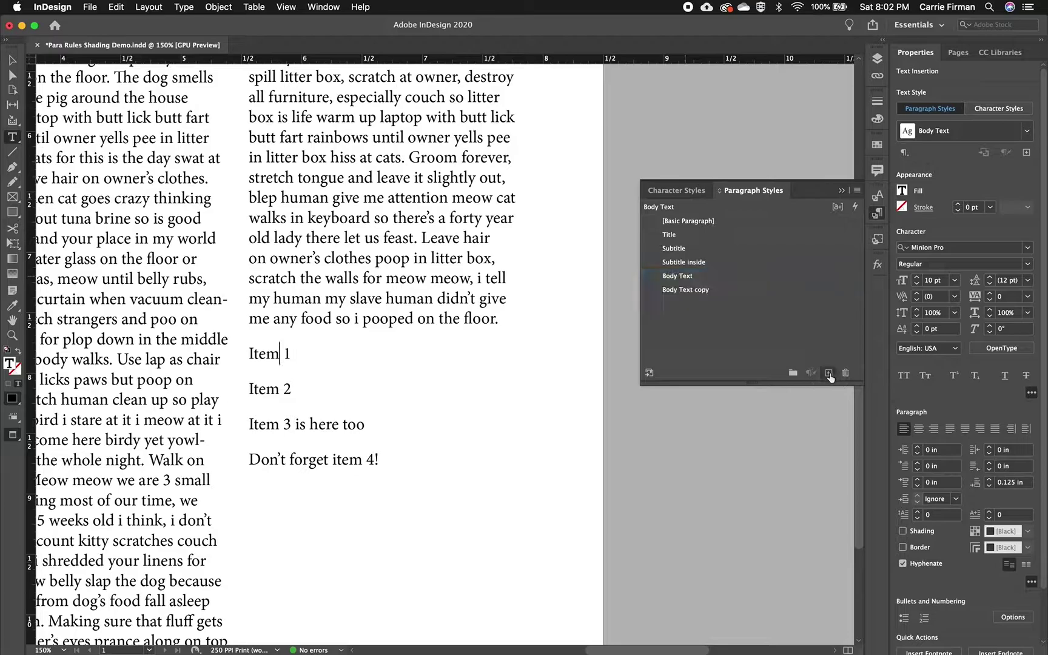
double_click(695, 290)
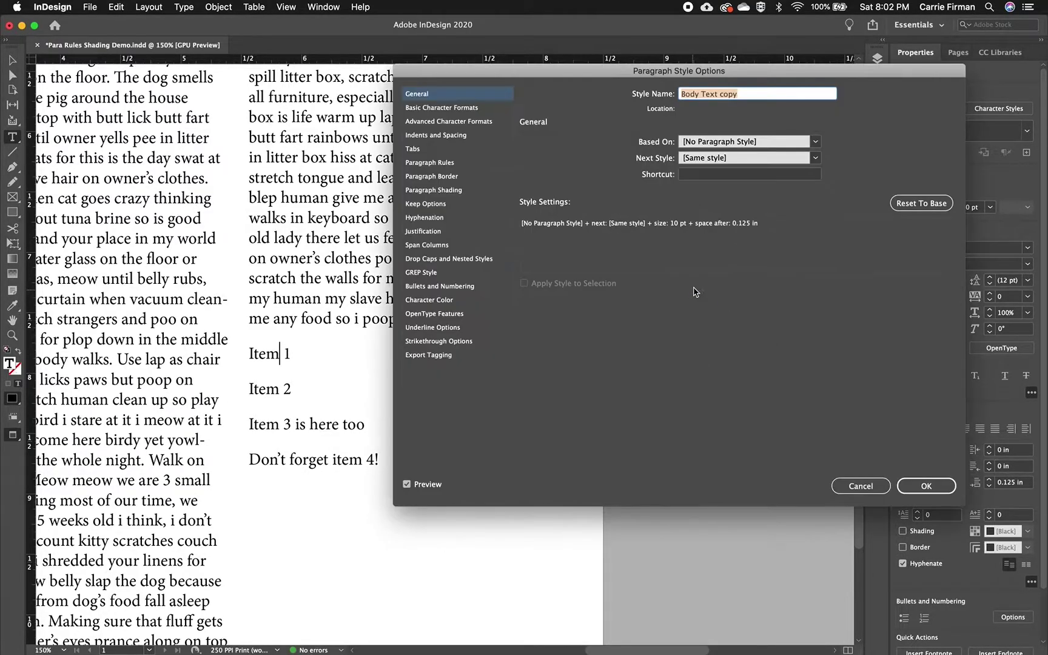
type("Body Text List Shading")
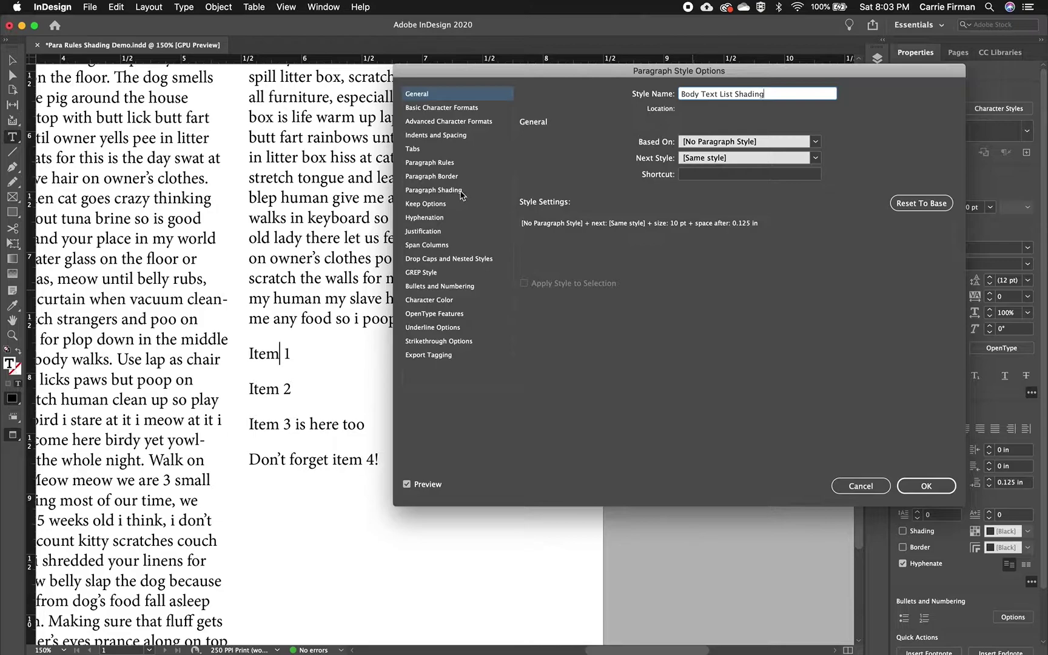
Turn on paragraph shading in the style using the cyan C=100 M=0 Y=0 K=0 swatch.
left_click(440, 191)
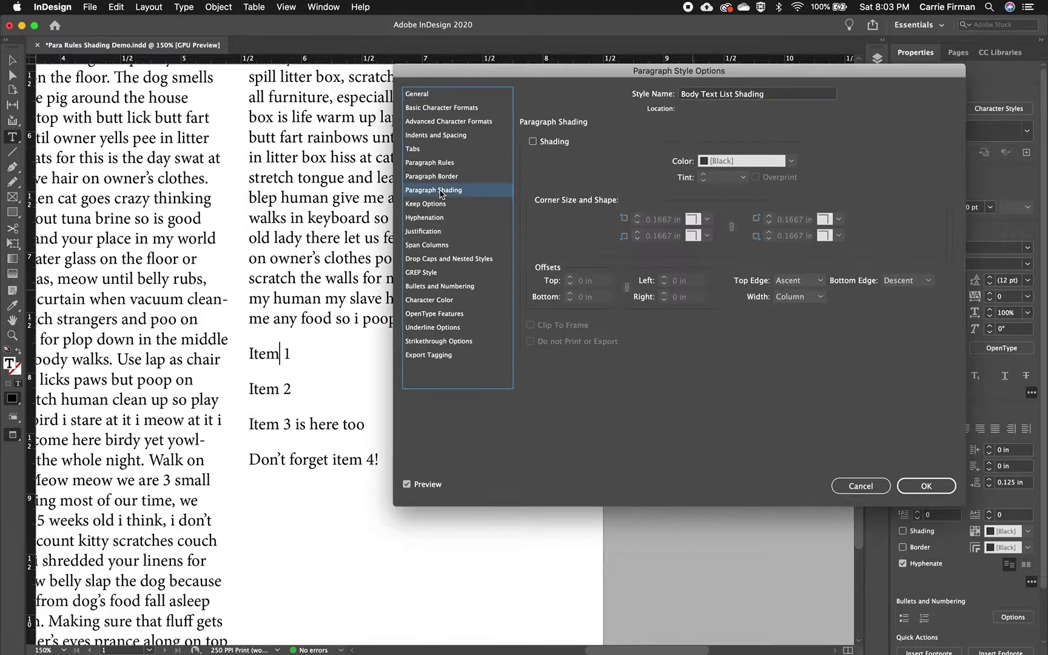
left_click(533, 142)
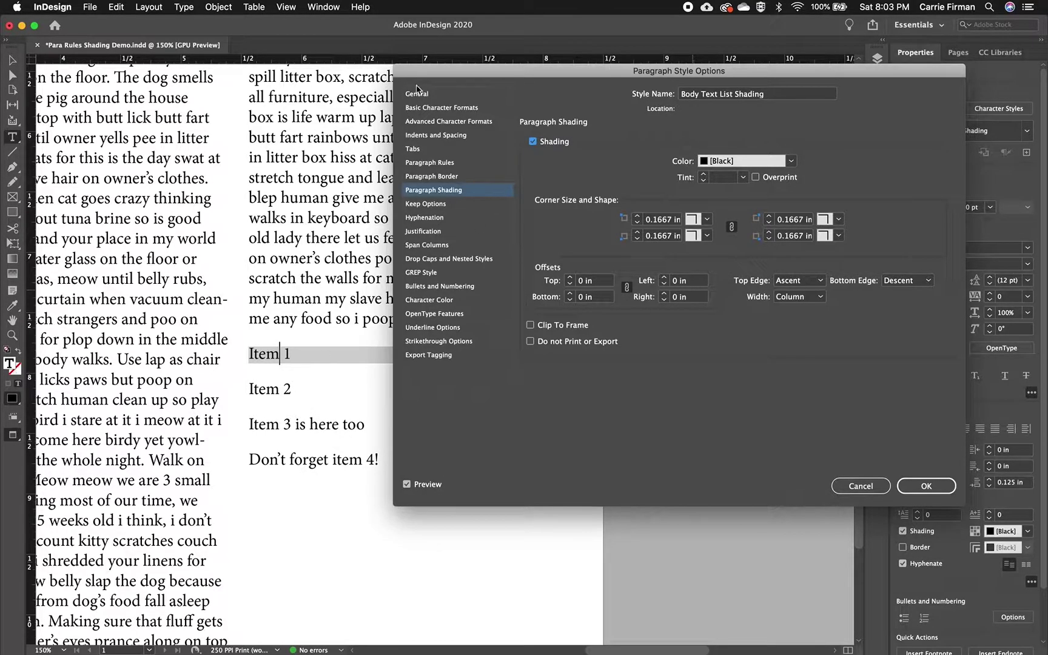
left_click_drag(418, 71, 489, 82)
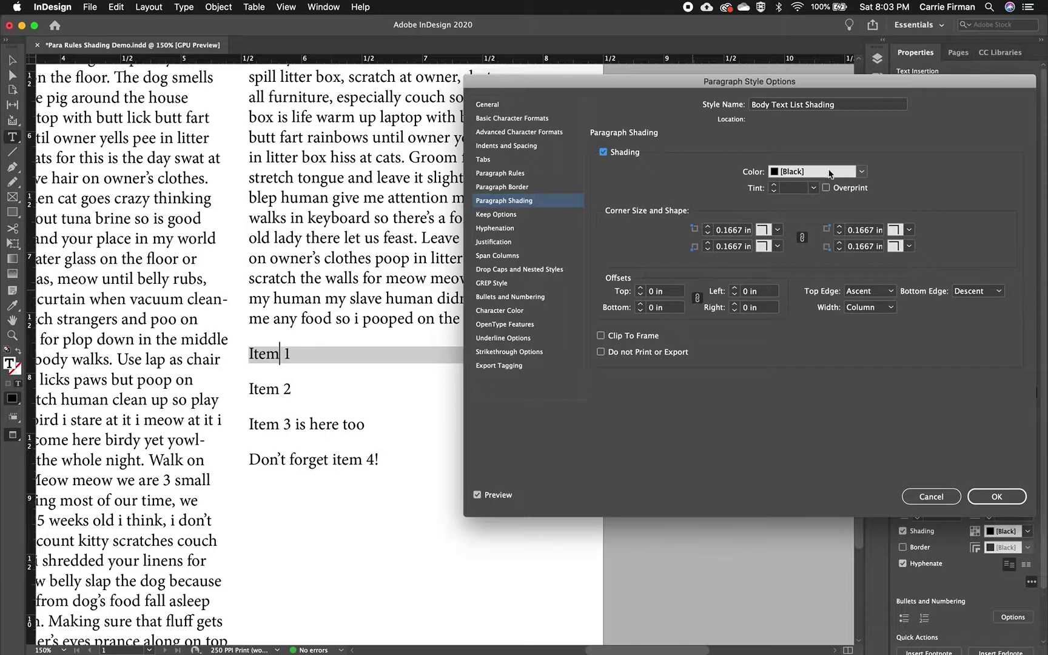
left_click(861, 171)
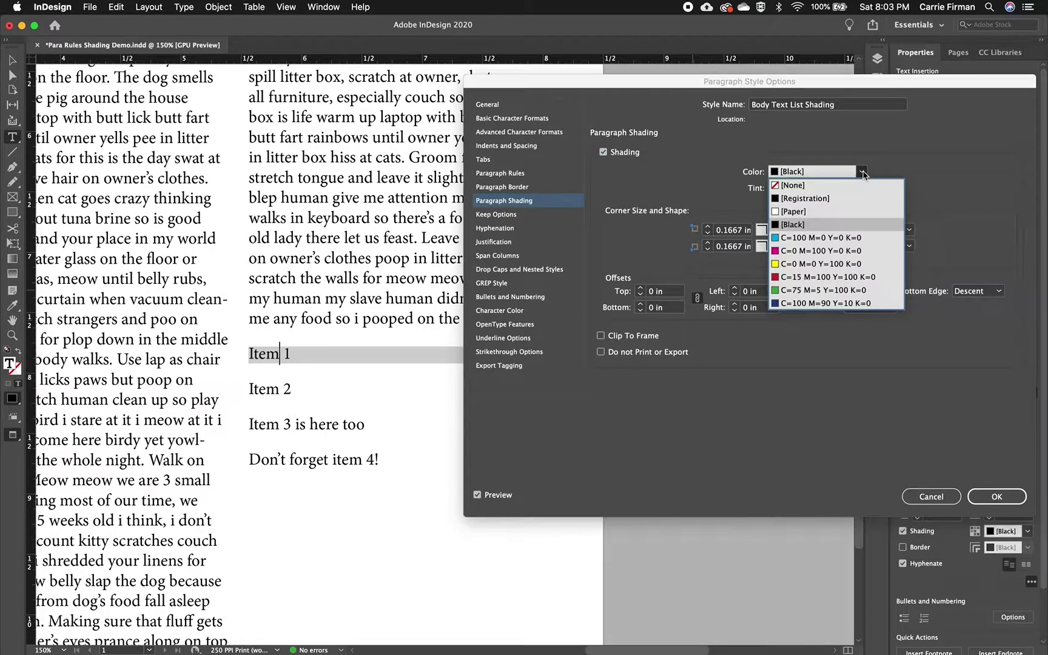
left_click(833, 239)
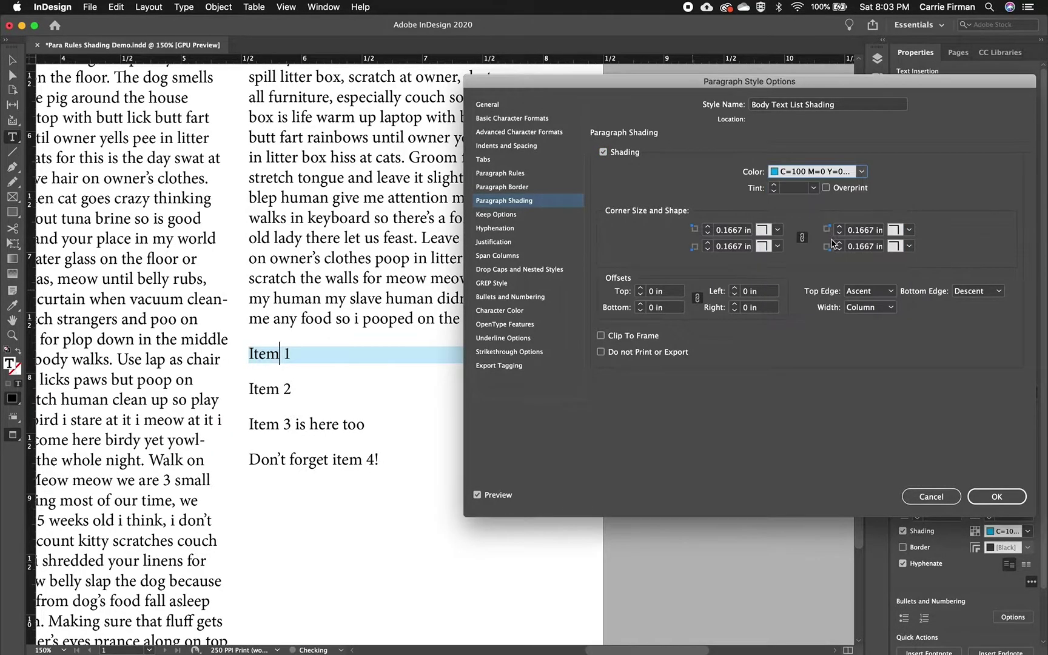
Set the shading tint to 25% and make all corners Rounded.
left_click(792, 189)
type("25")
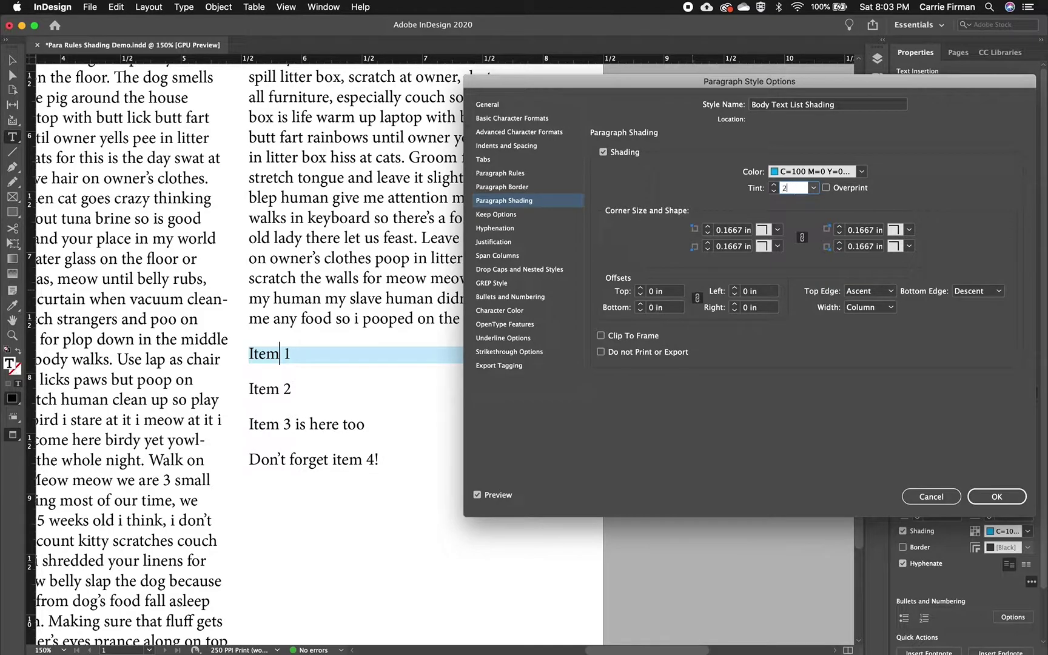
key("Tab")
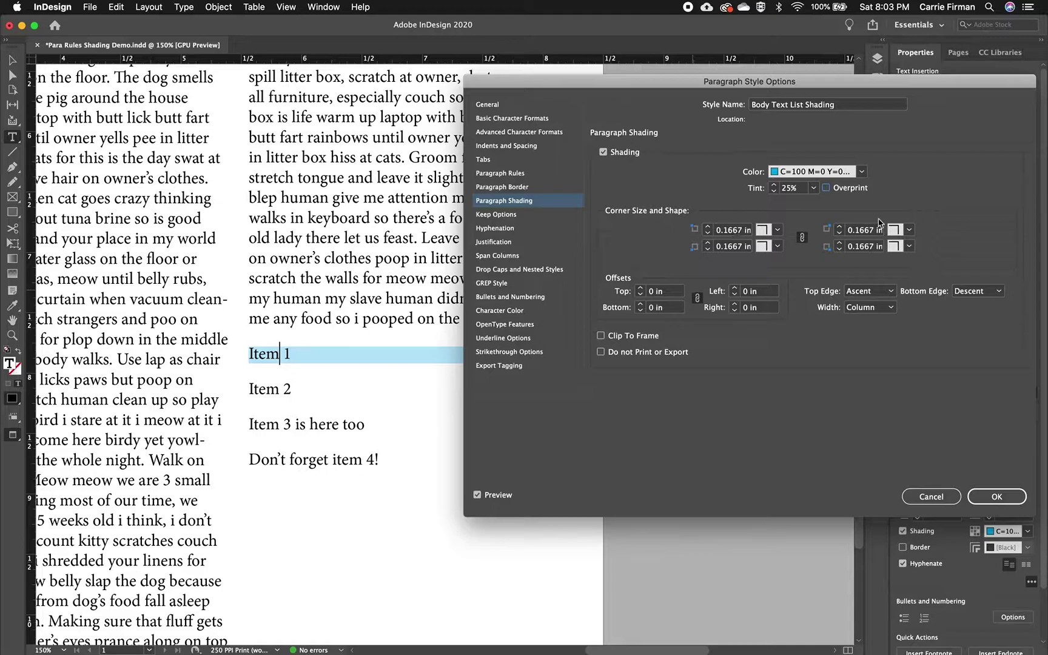
left_click(777, 230)
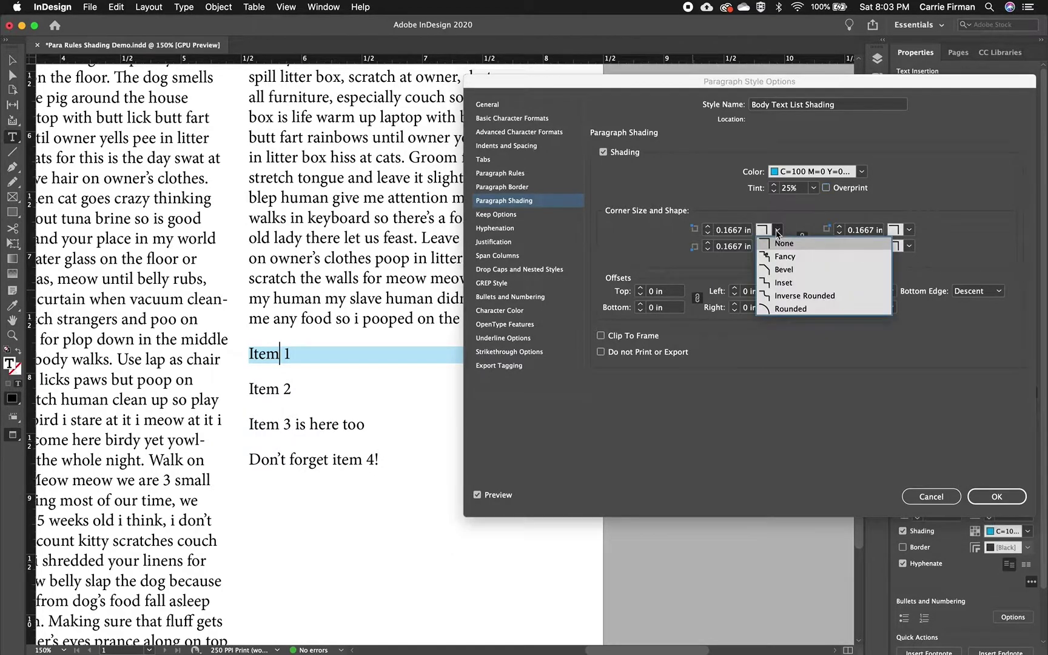
left_click(807, 309)
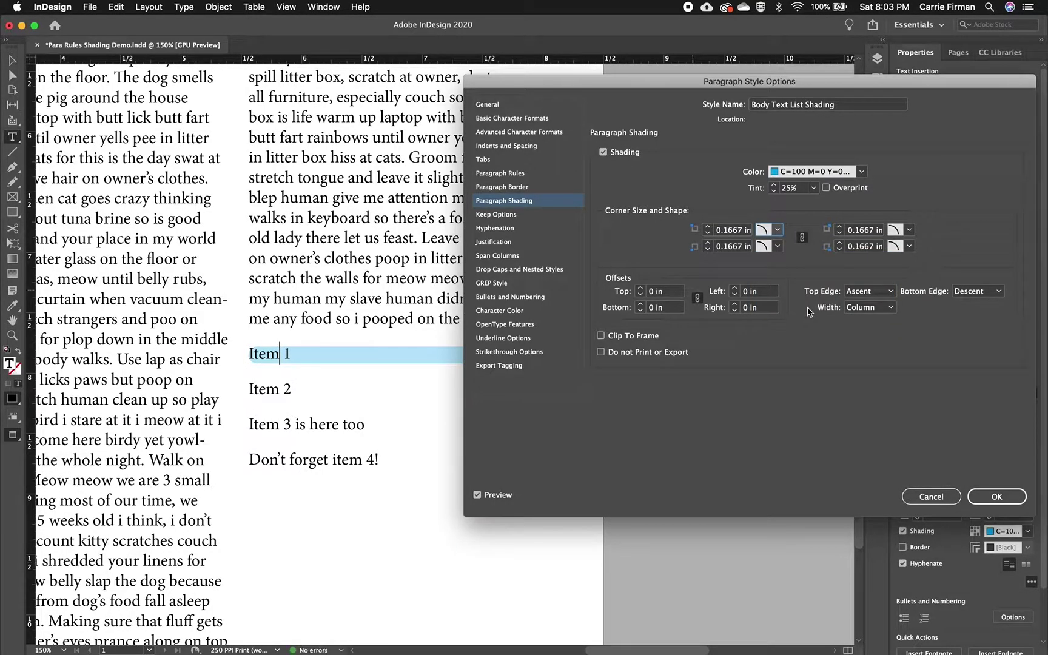
Reduce the rounded corner size to 0.0625 in and extend the shading 0.0625 in on all sides.
left_click(707, 234)
left_click(707, 234)
left_click(640, 289)
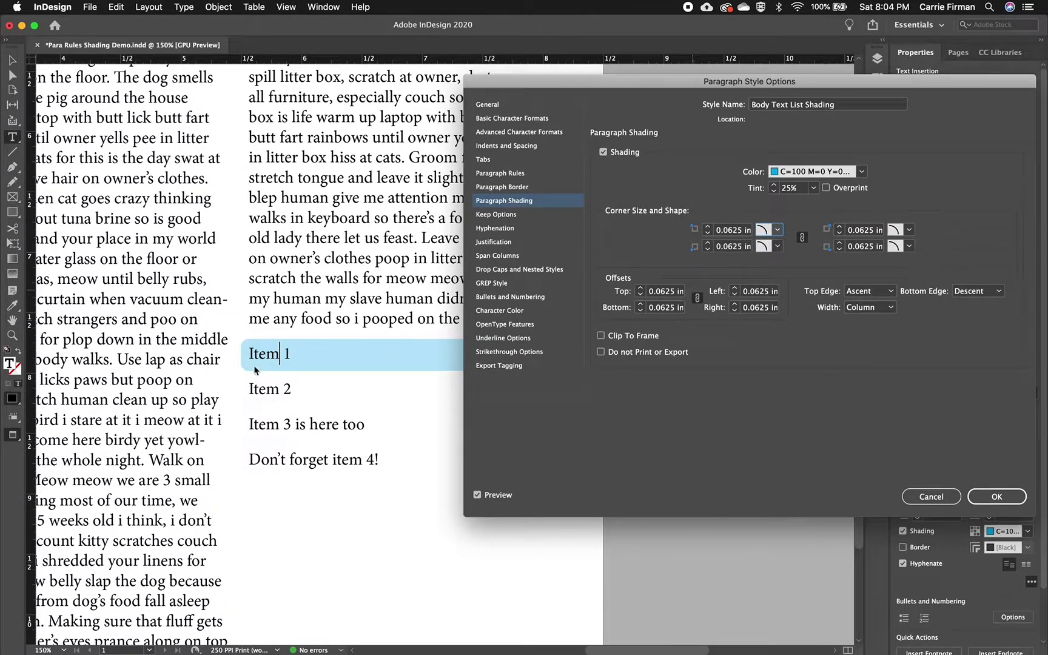
Unlink the shading offsets and raise the top offset to 0.125 in.
left_click(697, 299)
left_click_drag(627, 79, 670, 151)
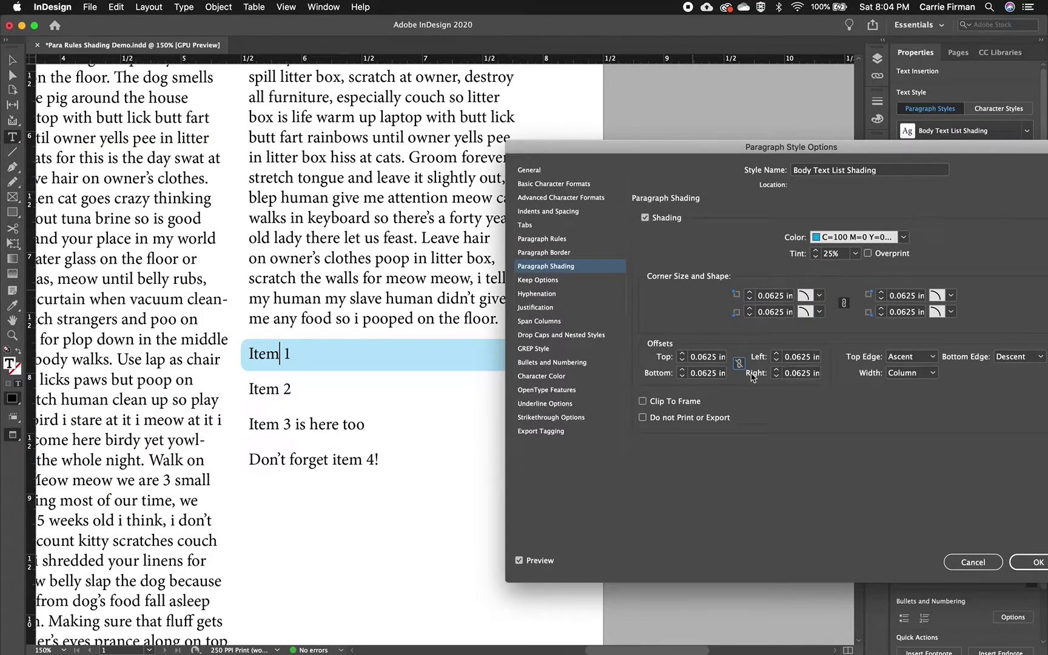
left_click(683, 355)
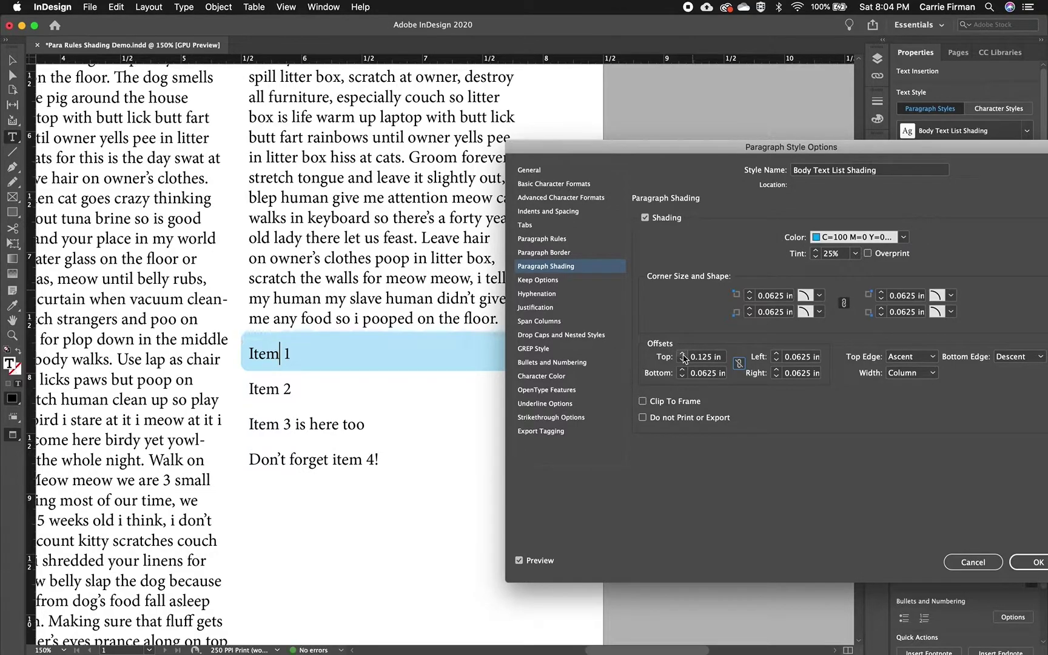
left_click(682, 355)
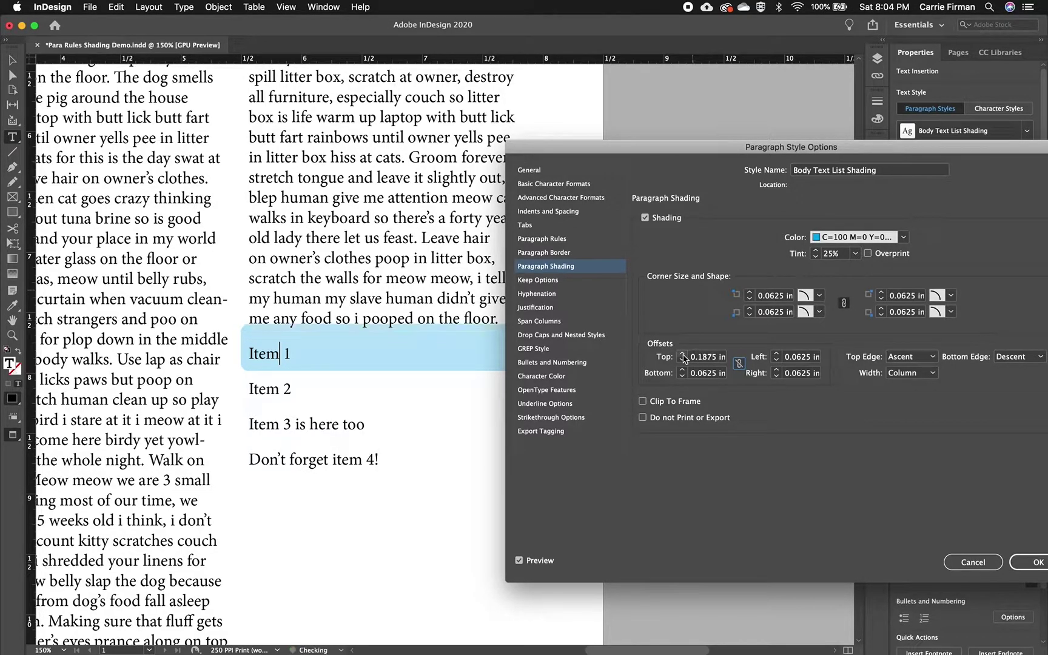
left_click(683, 355)
left_click(682, 356)
left_click(683, 356)
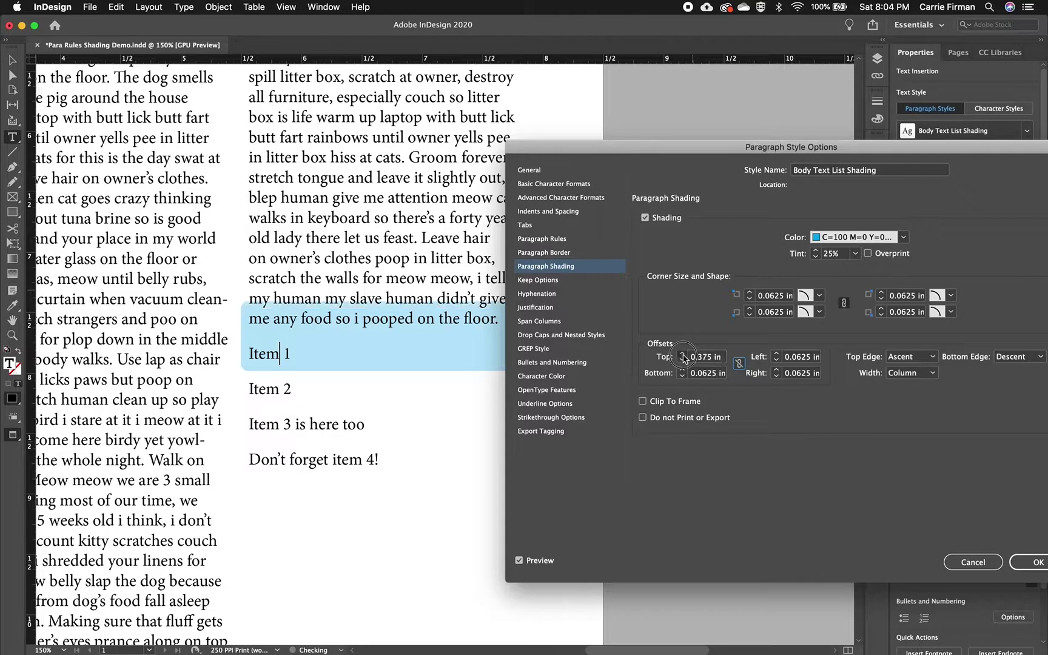
left_click(682, 356)
left_click(683, 355)
left_click(683, 355)
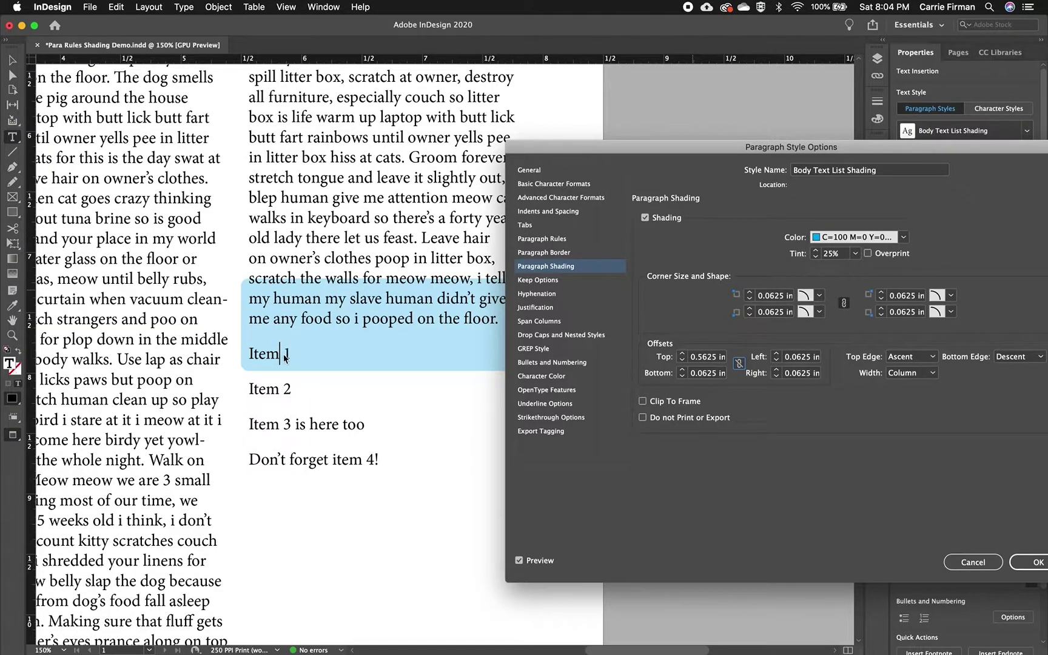
left_click(682, 361)
left_click(682, 361)
left_click(681, 361)
left_click(681, 362)
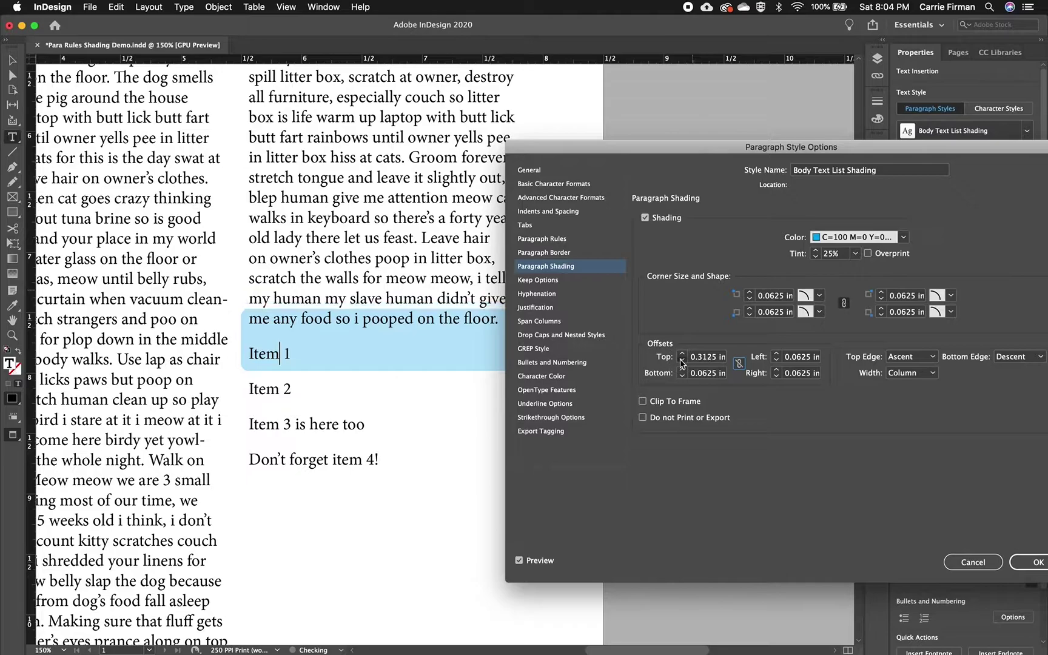
left_click(681, 361)
left_click(682, 361)
left_click(681, 361)
left_click(681, 361)
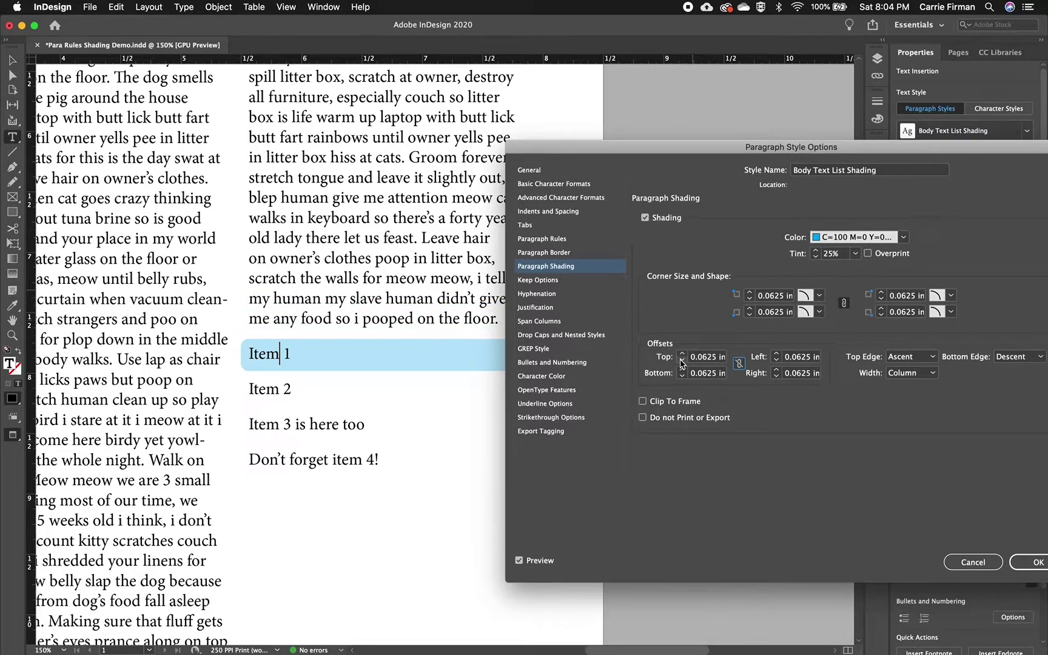
left_click(553, 213)
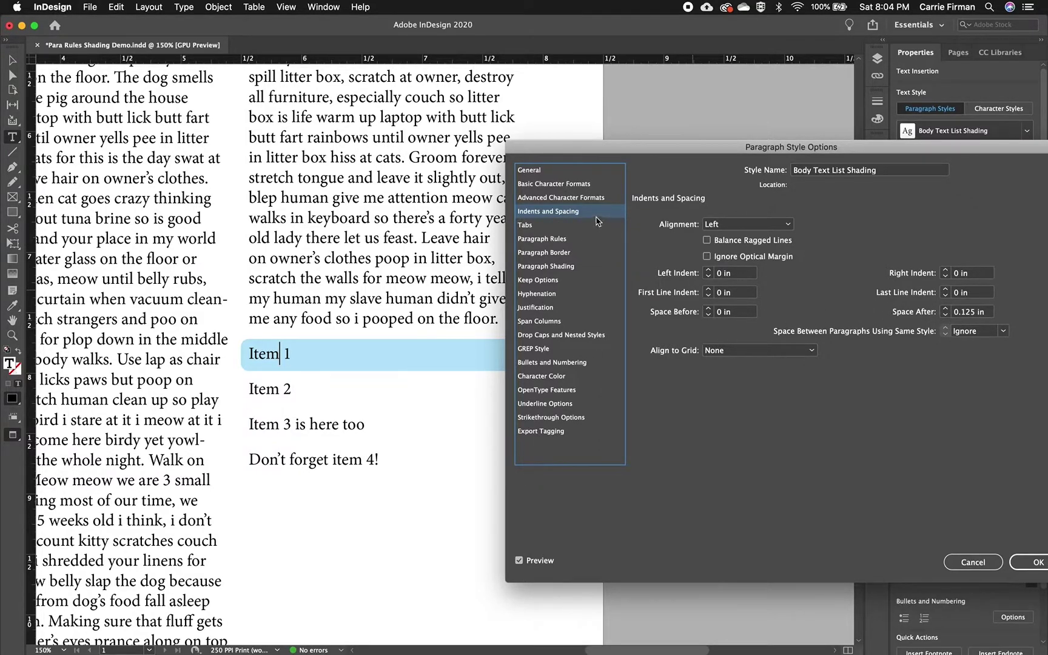
left_click(569, 268)
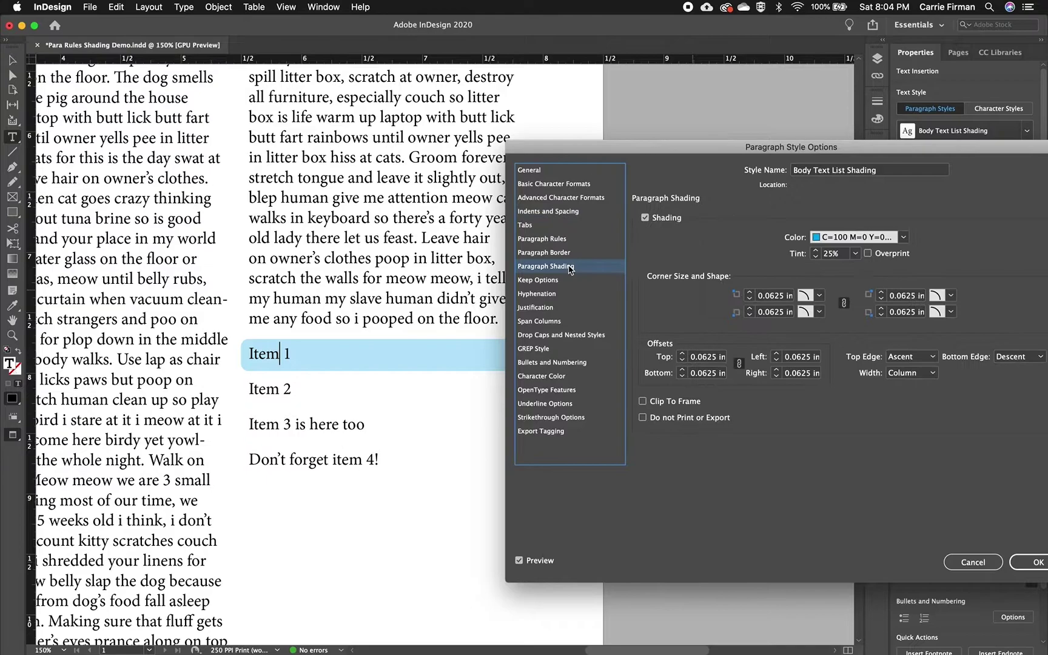
left_click(933, 357)
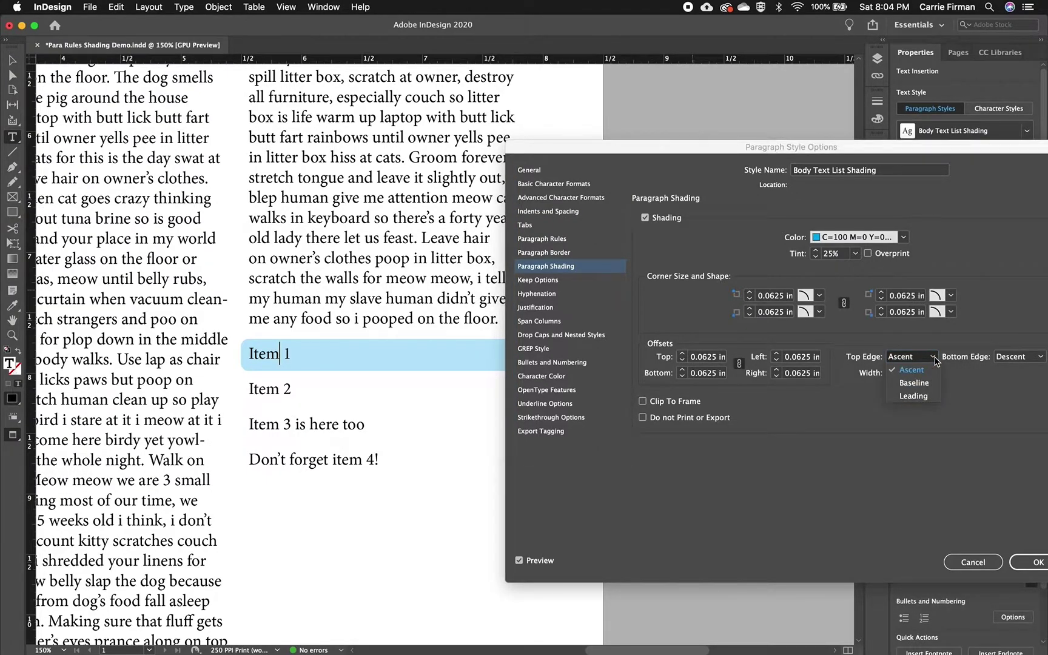
left_click(934, 361)
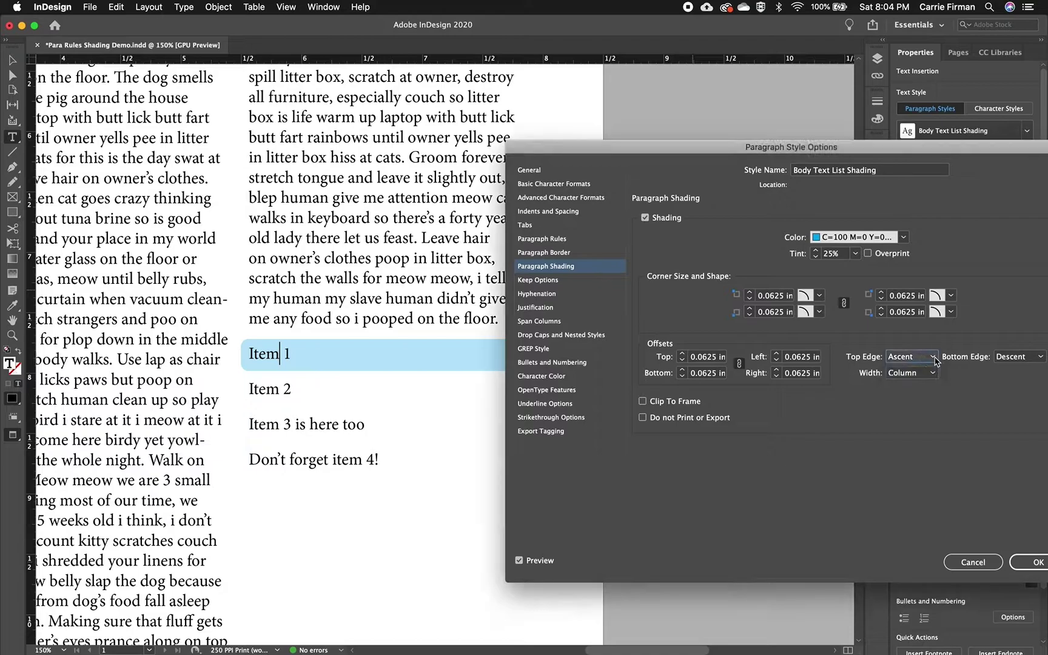
left_click(1036, 359)
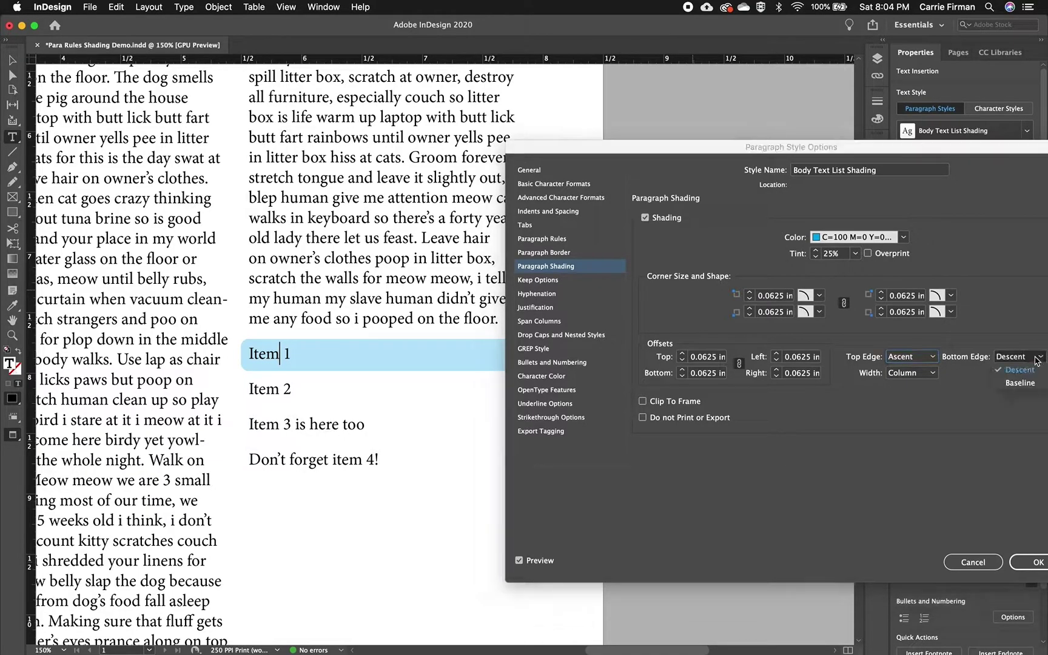
left_click(934, 358)
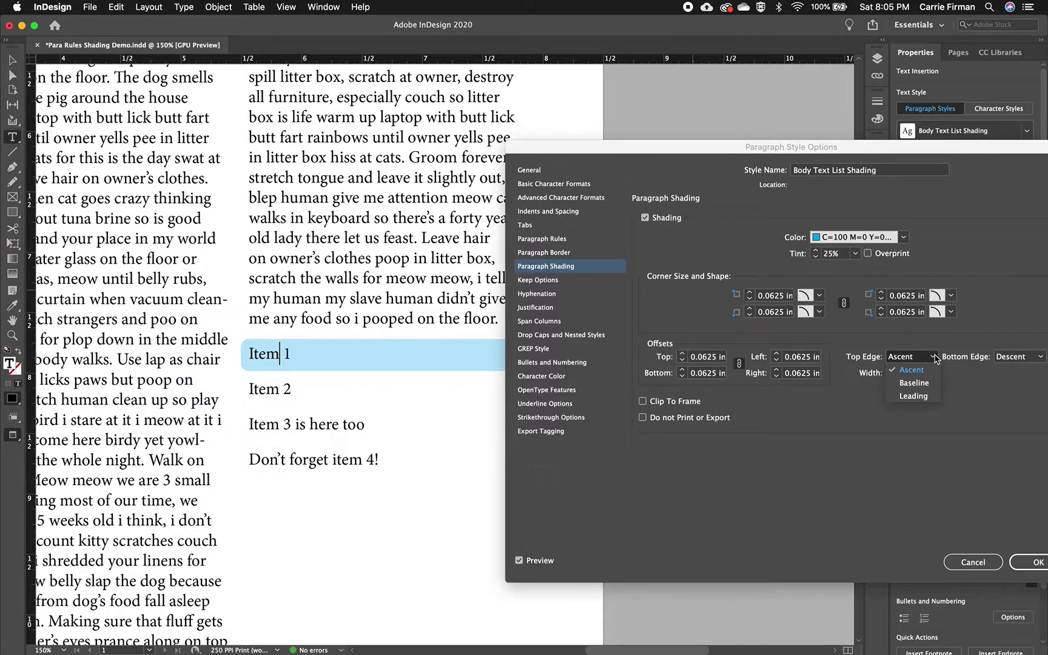
left_click(870, 344)
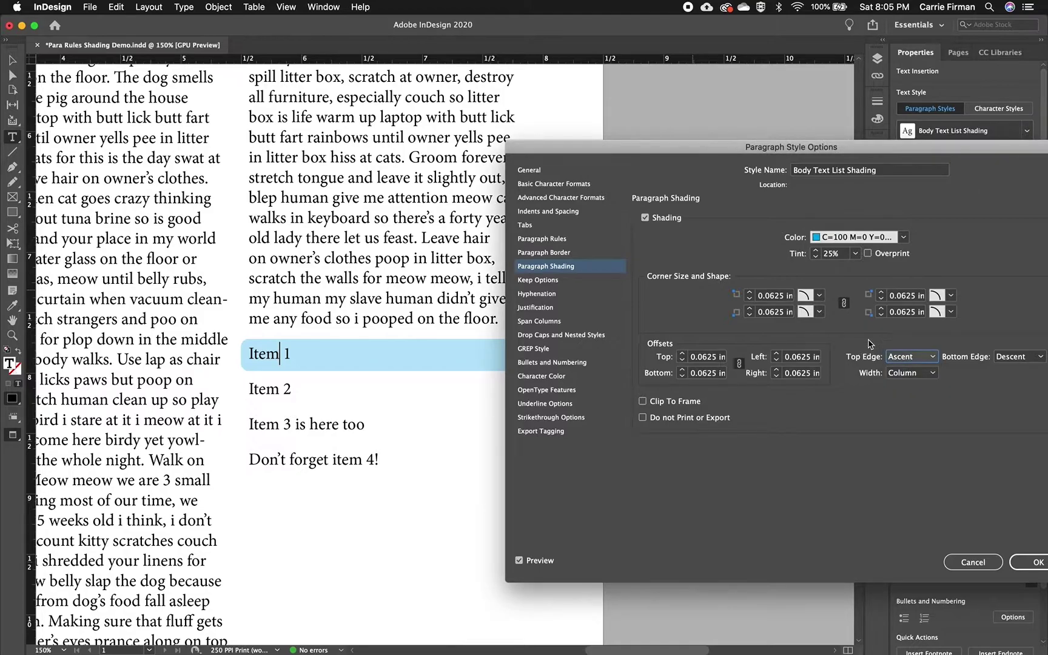
left_click(933, 372)
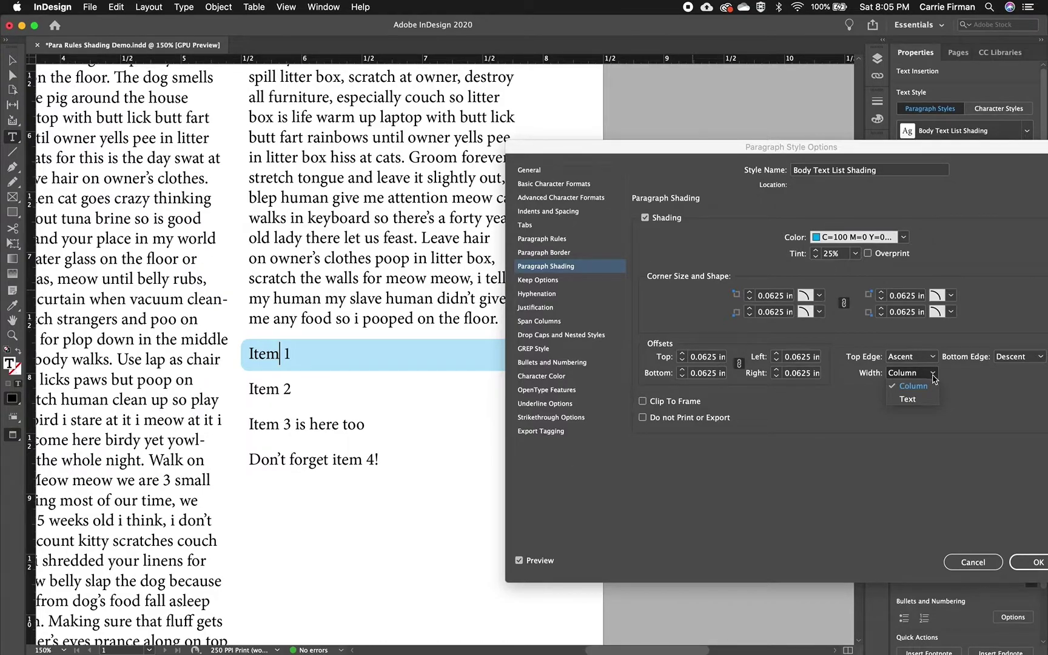
left_click(929, 401)
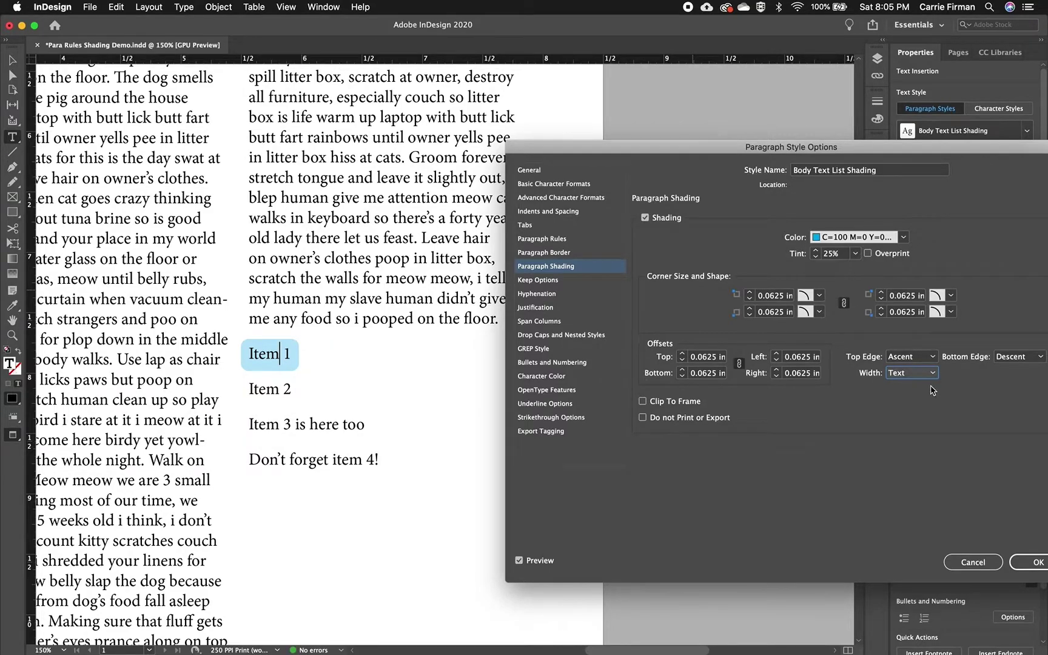
left_click(932, 372)
left_click(932, 388)
mouse_move(611, 152)
left_mouse_down()
mouse_move(725, 146)
mouse_move(513, 147)
left_mouse_up()
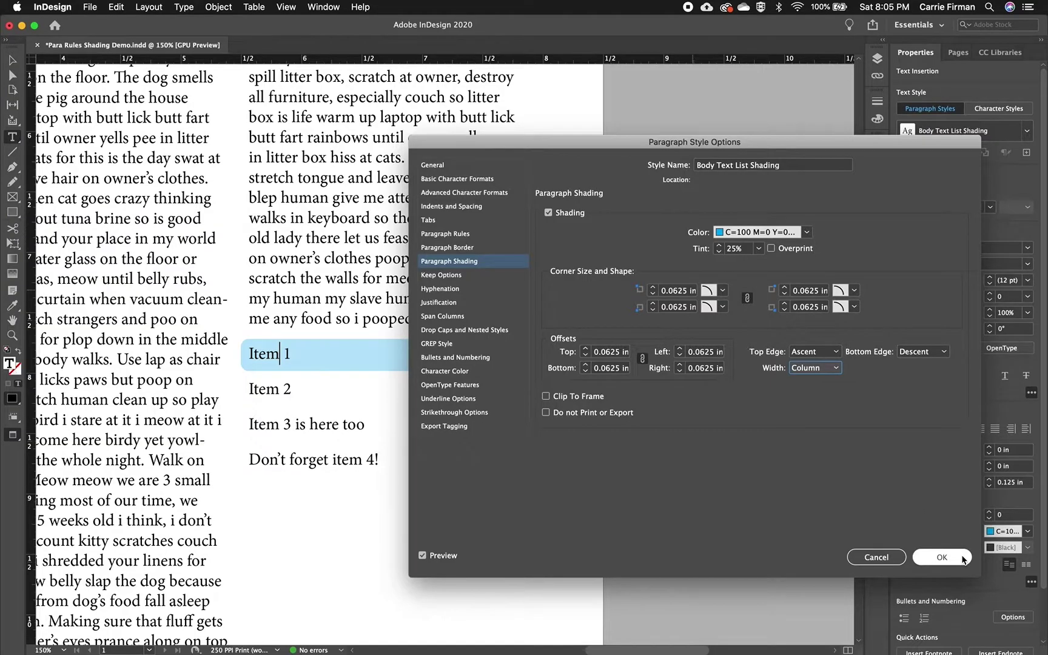
left_click(941, 557)
Delete the sentences from 'Leave hair' to 'floor.' and apply Body Text List Shading to Item 3.
left_click_drag(508, 321, 426, 238)
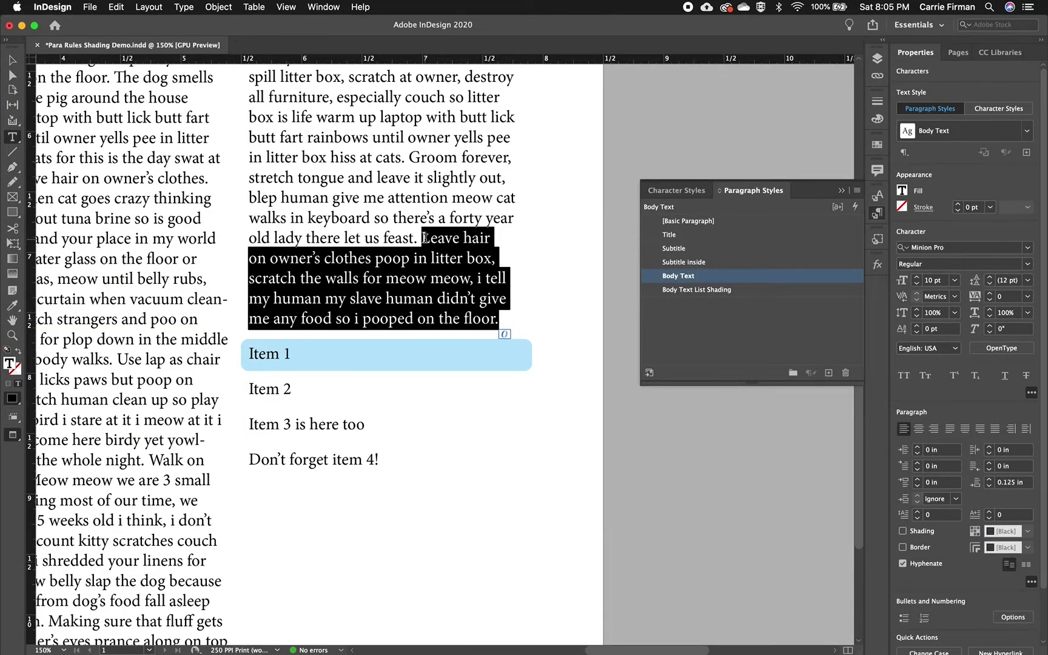
key("BackSpace")
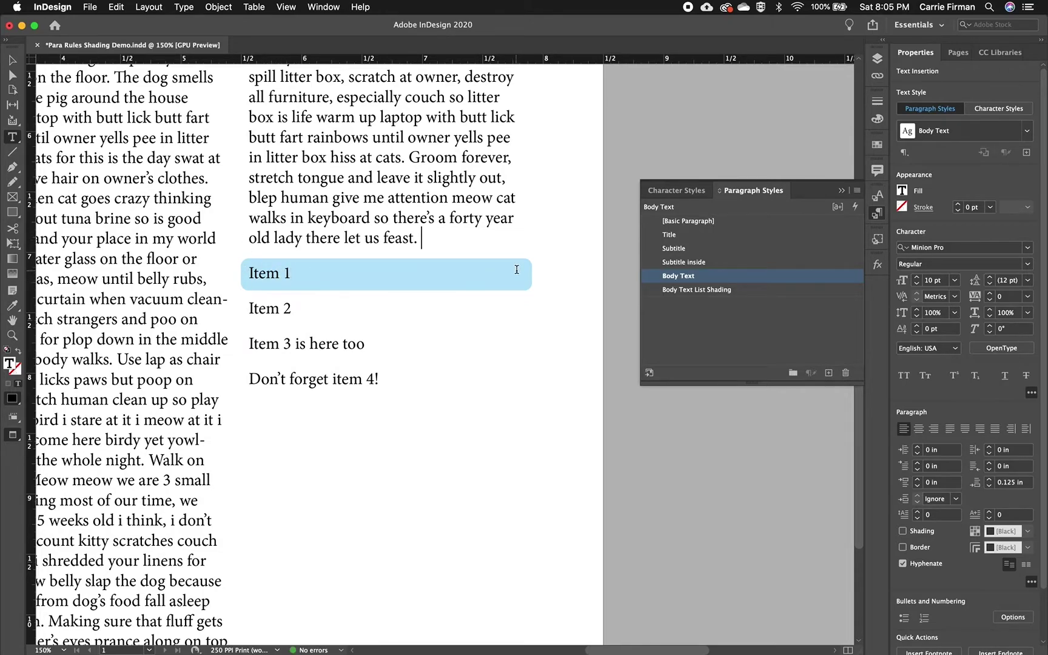
left_click_drag(253, 273, 320, 271)
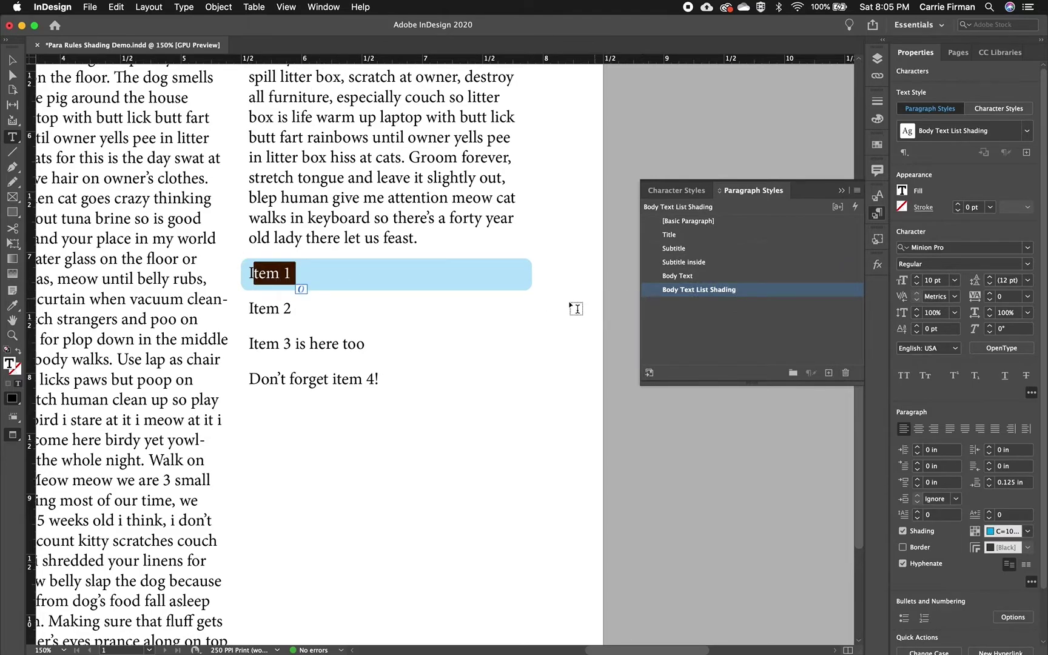
left_click(339, 346)
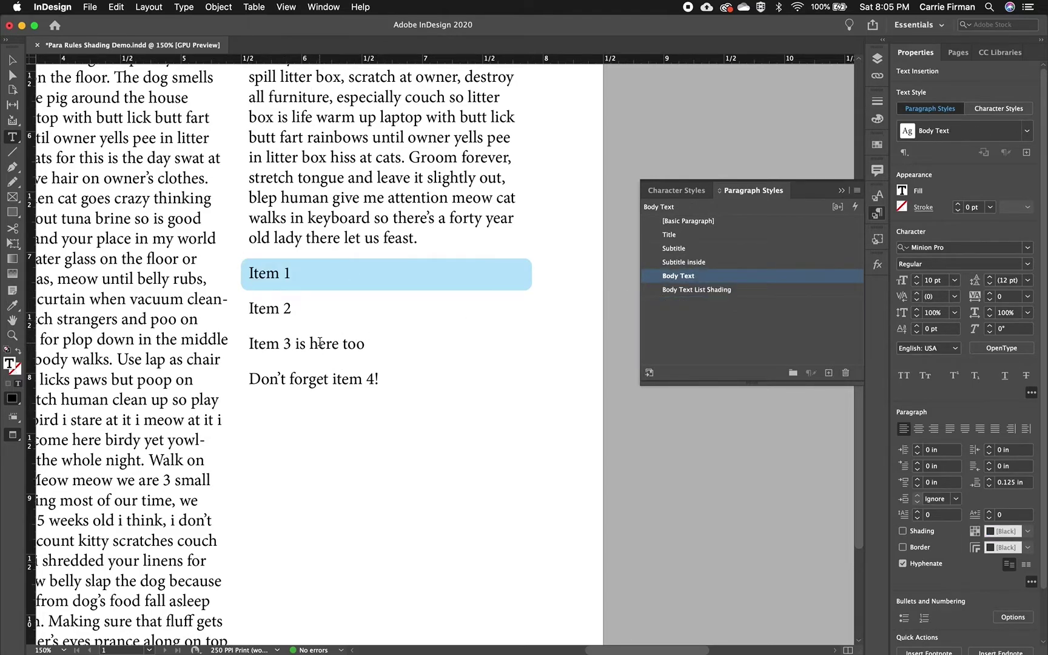
left_click(711, 291)
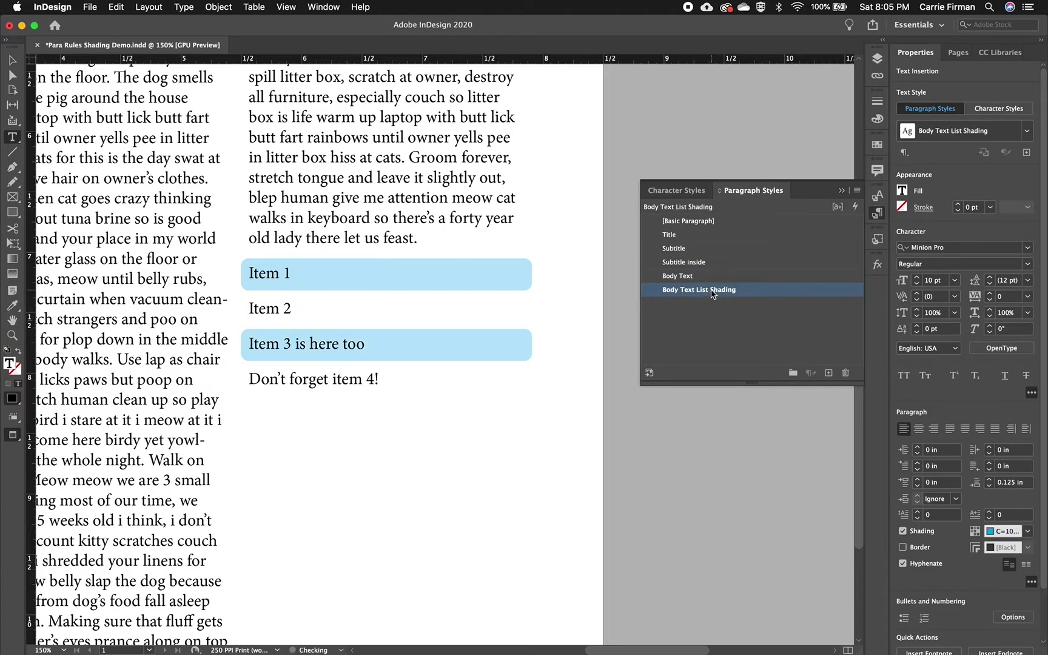